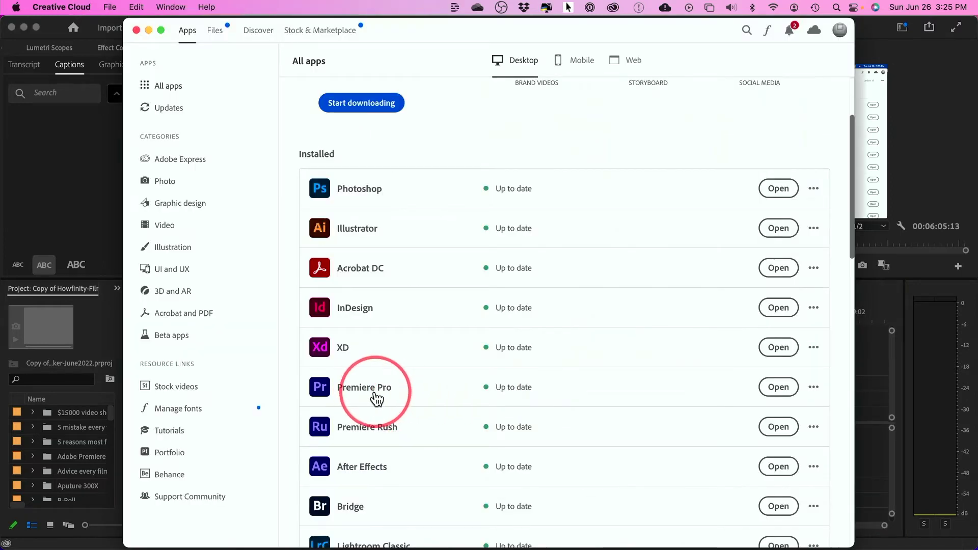
# Check Creative Cloud's installed apps list to confirm Premiere Pro shows Up to date.
pyautogui.moveTo(377, 399)
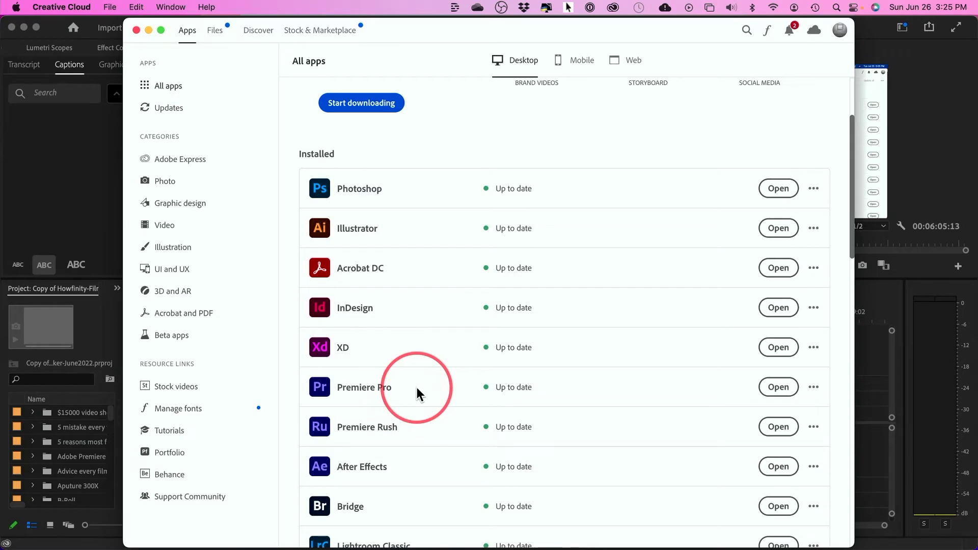
# Bring the Premiere Pro project window back in front of Creative Cloud.
pyautogui.click(108, 219)
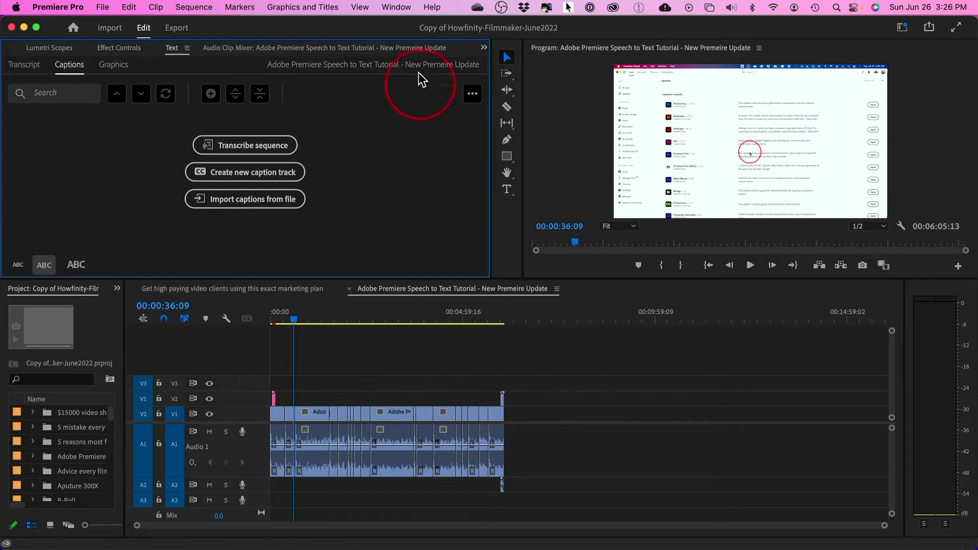
# Switch Premiere Pro to the Captions workspace from Window > Workspaces.
pyautogui.click(396, 7)
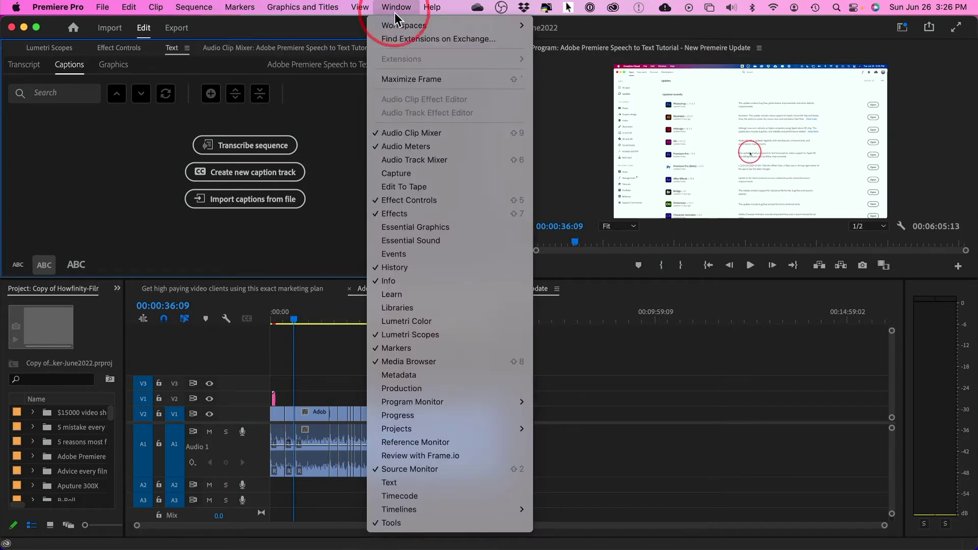
pyautogui.moveTo(405, 24)
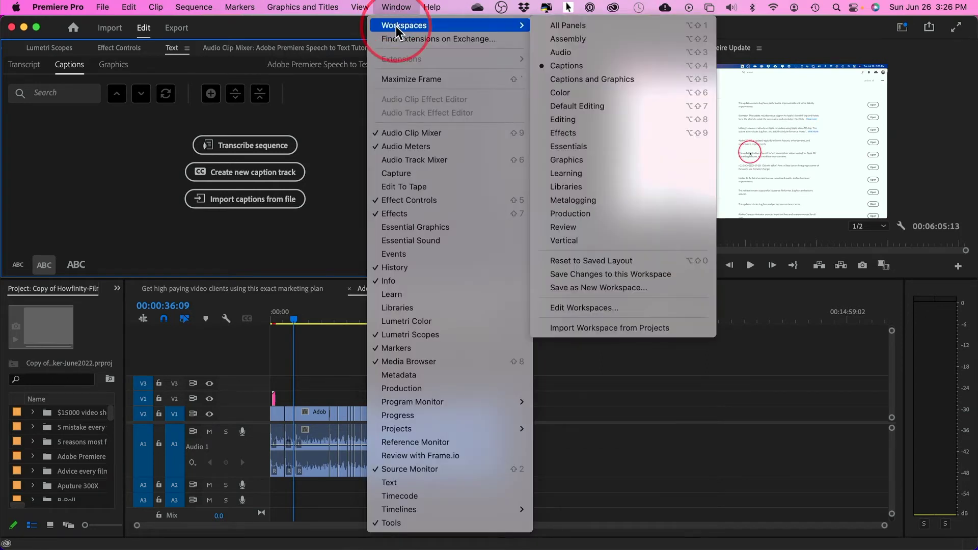
pyautogui.click(567, 66)
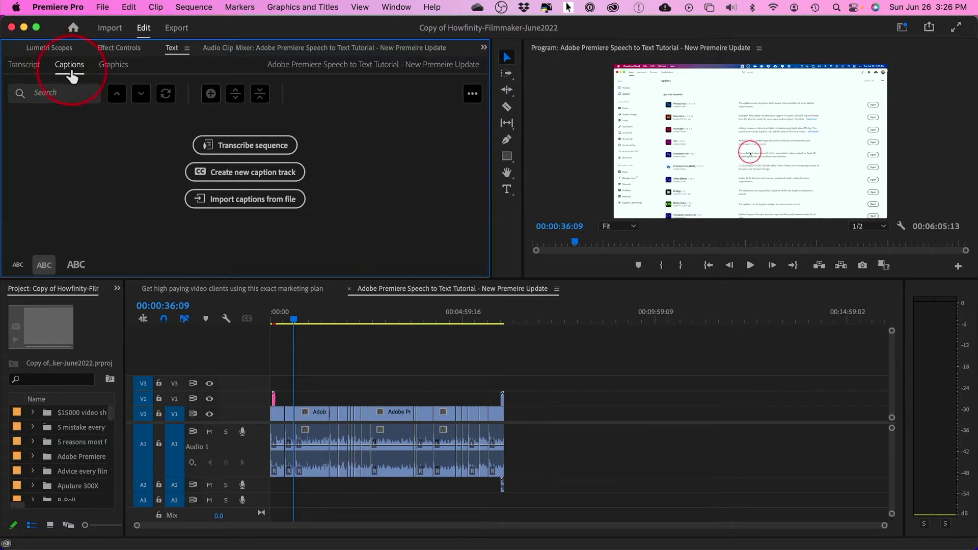
# Show the Transcript view and open Create transcript for the tutorial sequence.
pyautogui.click(22, 66)
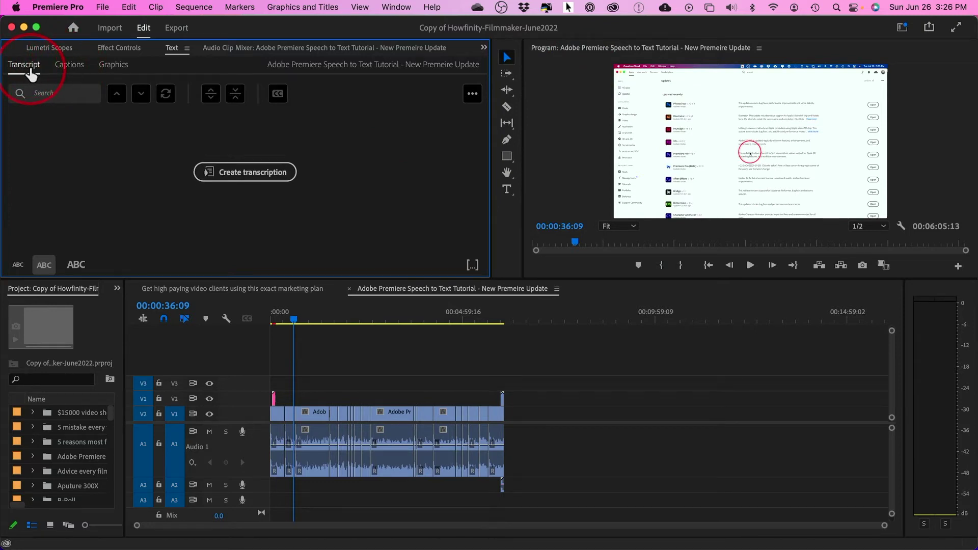
pyautogui.click(77, 74)
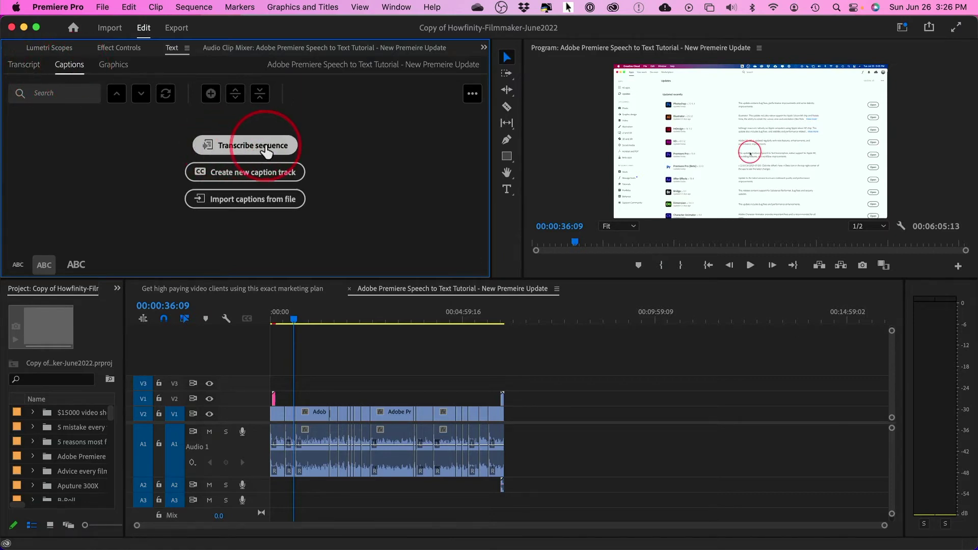
pyautogui.click(35, 74)
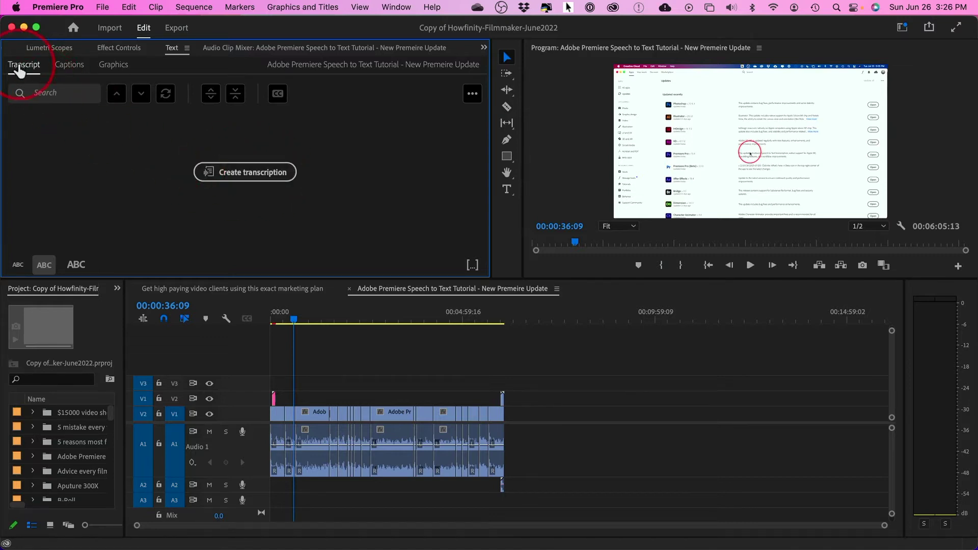
pyautogui.click(238, 175)
# Transcribe the whole sequence with language English and audio from the Mix track.
pyautogui.click(472, 229)
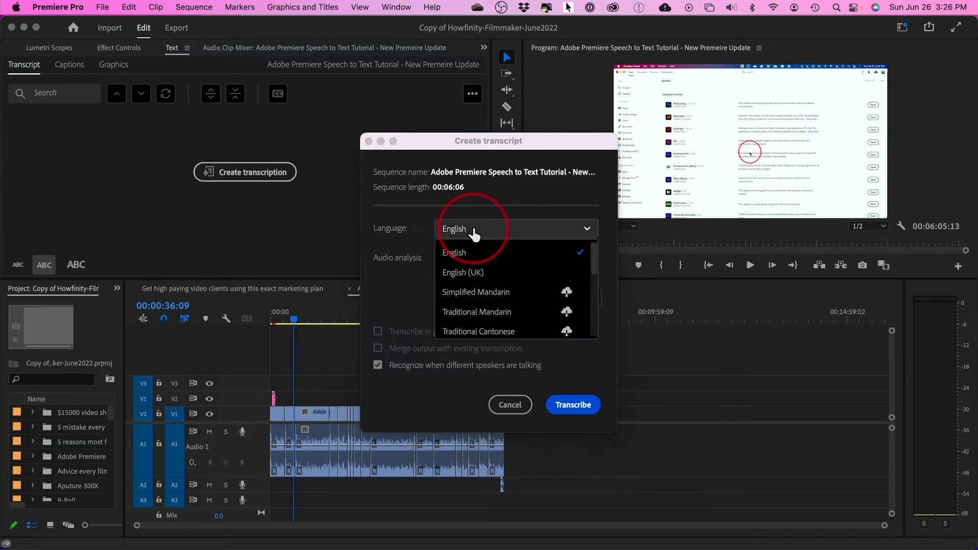
pyautogui.click(479, 256)
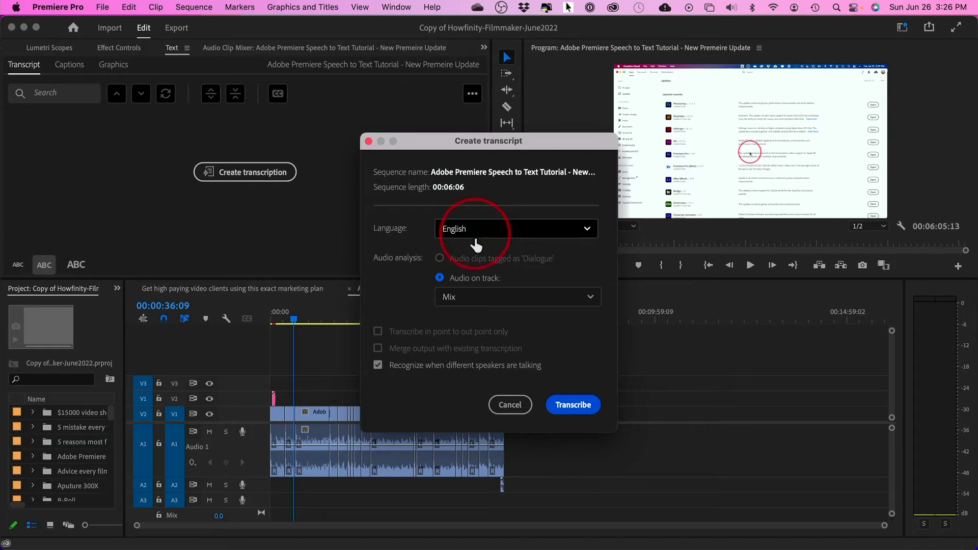
pyautogui.click(486, 302)
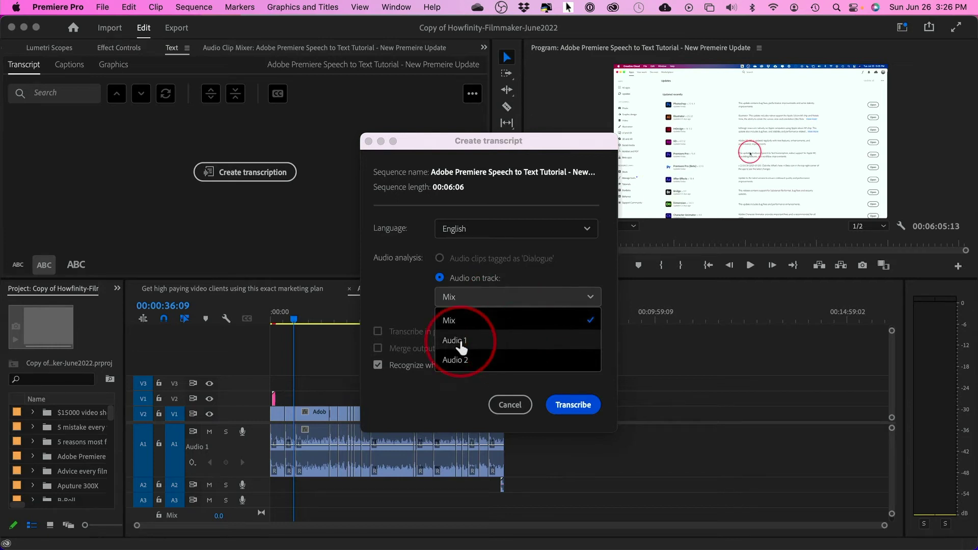
pyautogui.click(461, 320)
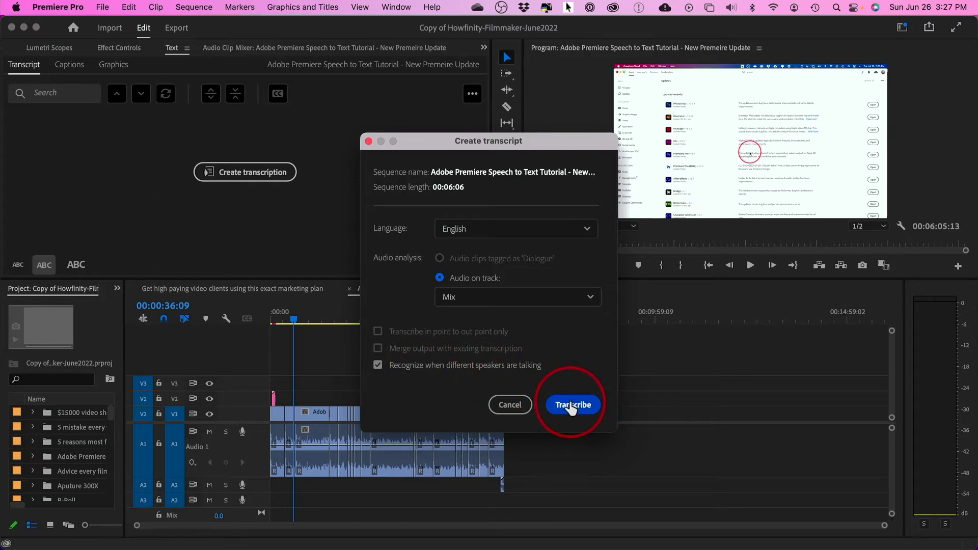
pyautogui.click(571, 405)
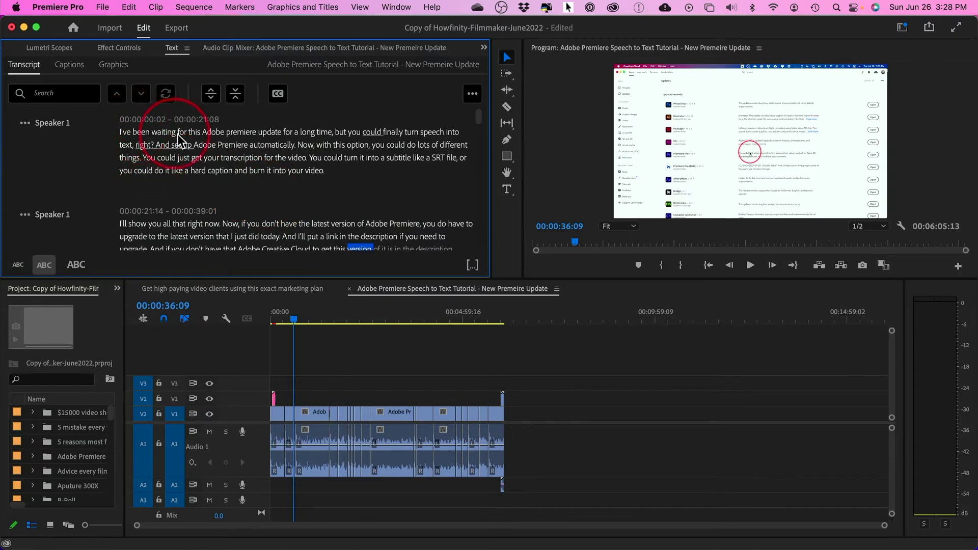
# Retype the end of the second transcript passage so it reads 'that I just did today.'.
pyautogui.scroll(-2, 178, 134)
pyautogui.scroll(-2, 213, 182)
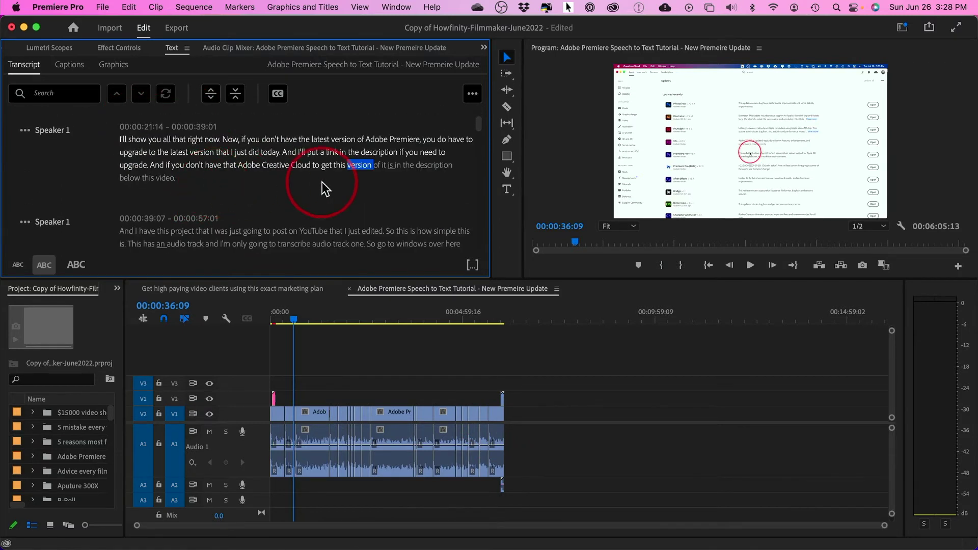
pyautogui.click(271, 153)
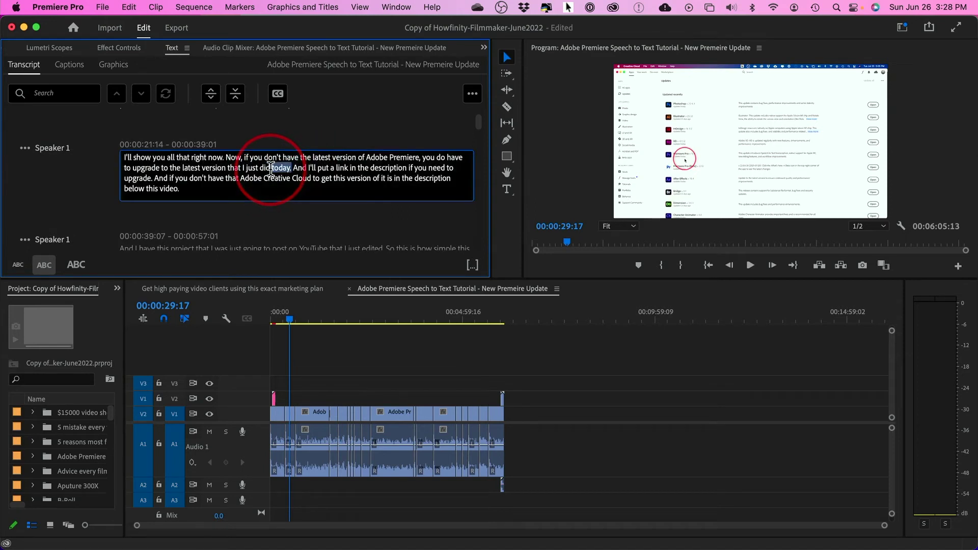
pyautogui.doubleClick(273, 170)
pyautogui.press('BackSpace')
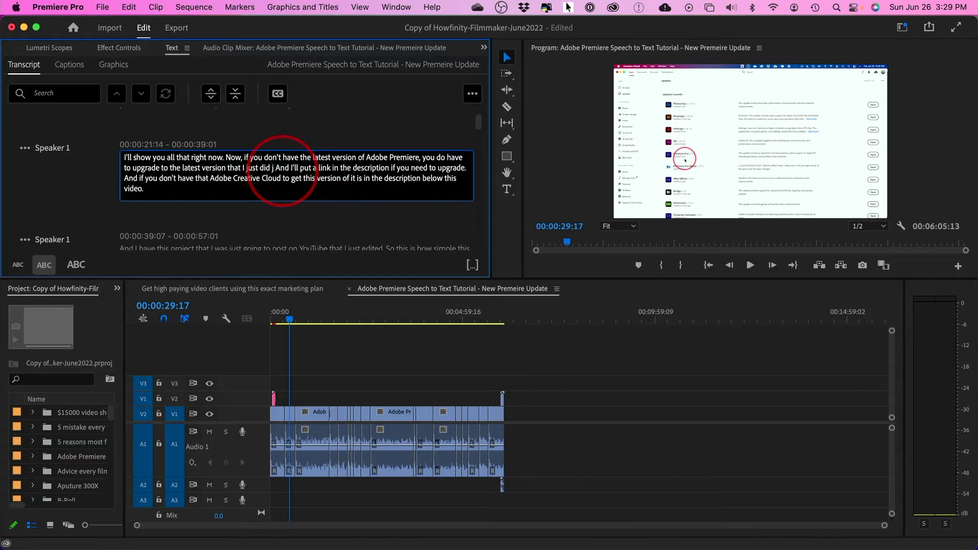
pyautogui.write('today.')
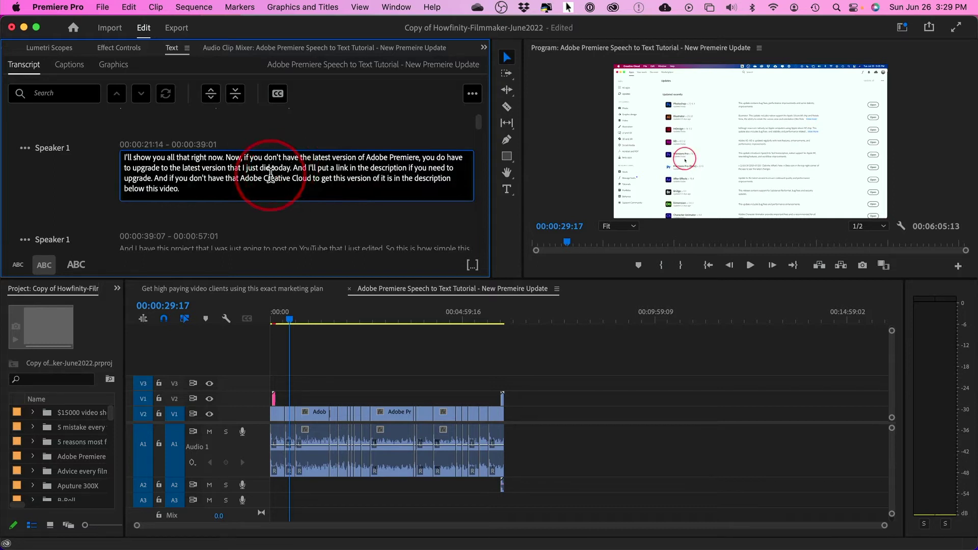
pyautogui.click(312, 370)
# Play back that part of the sequence, then set the playhead at the word 'is'.
pyautogui.press('space')
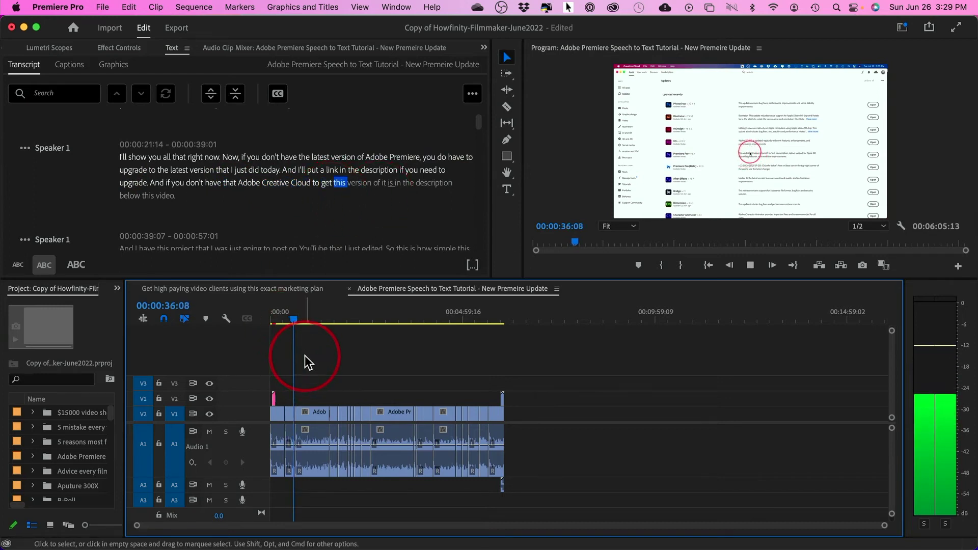
pyautogui.press('space')
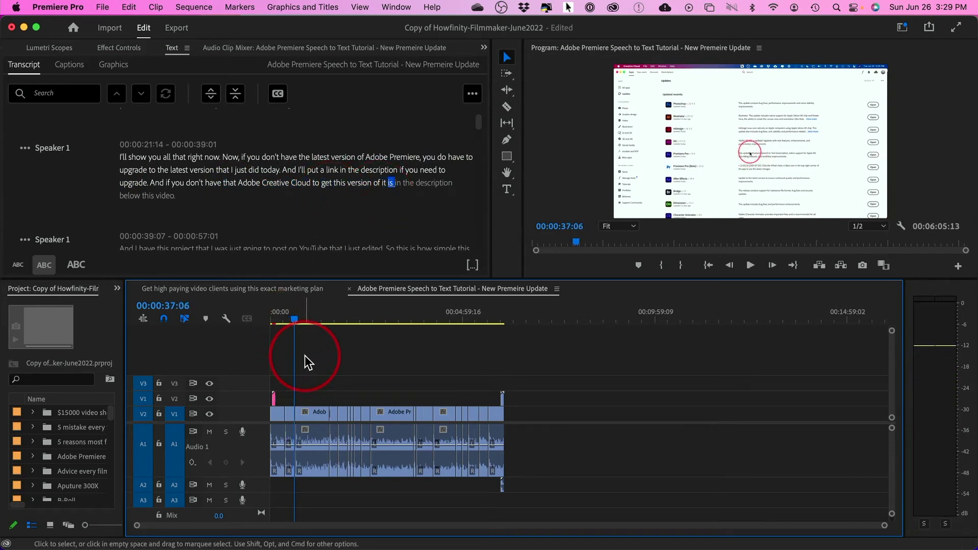
pyautogui.click(391, 183)
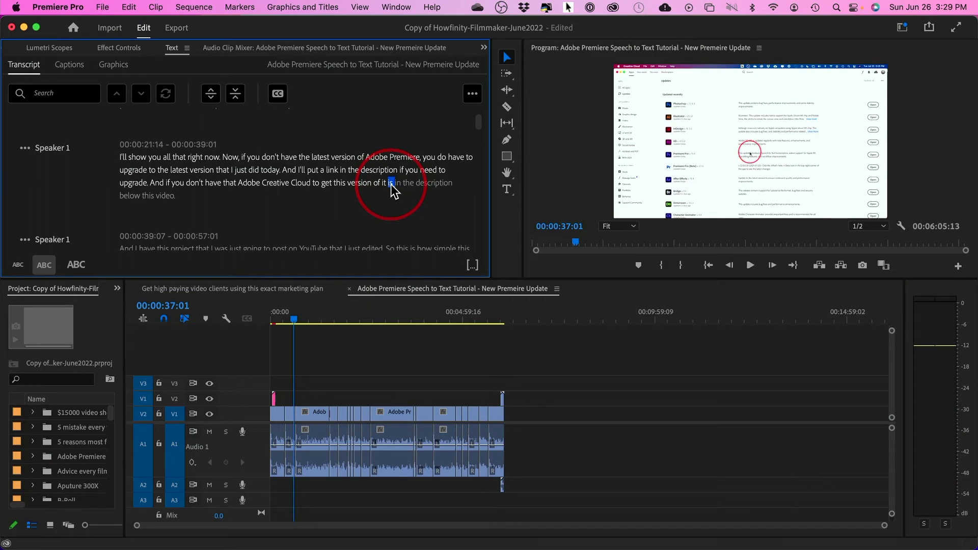
pyautogui.scroll(-20, 391, 186)
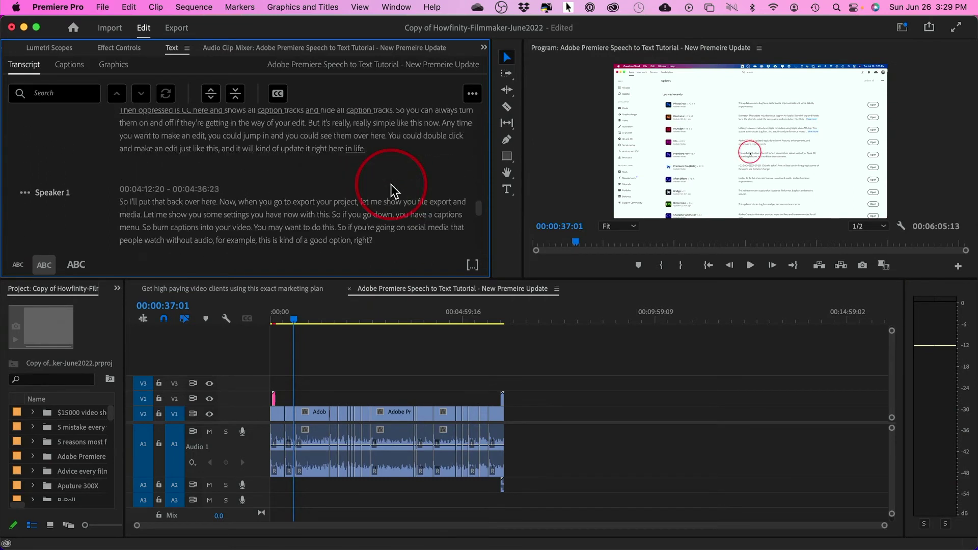
pyautogui.scroll(-10, 391, 191)
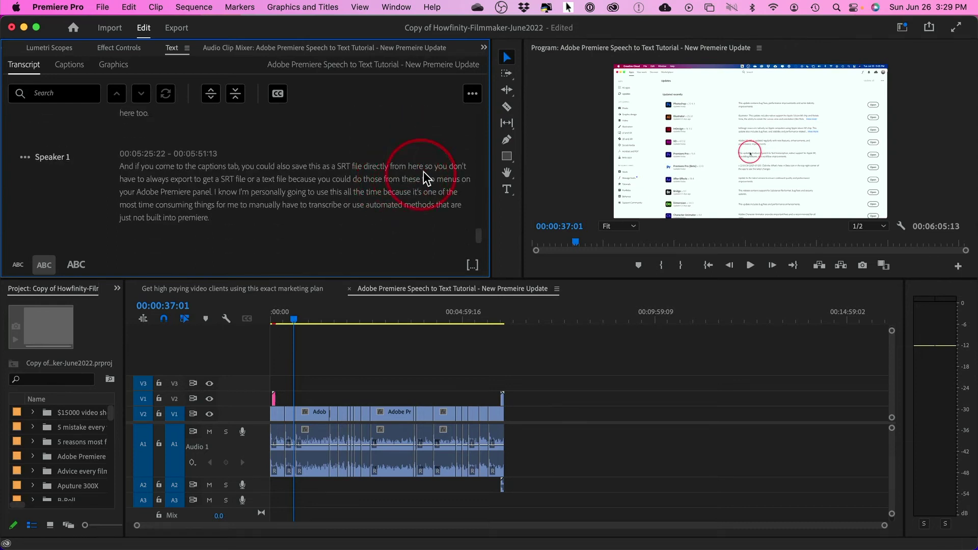
pyautogui.click(472, 94)
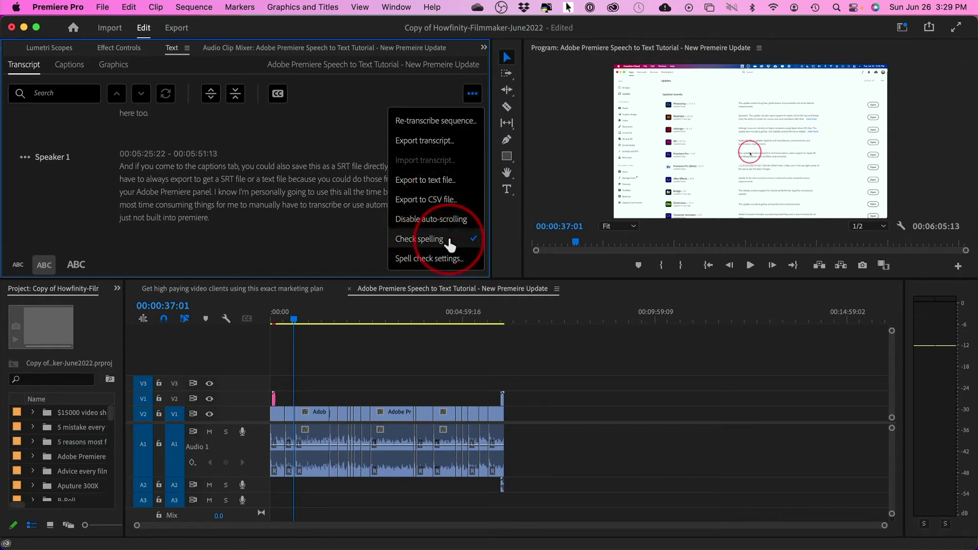
pyautogui.click(427, 257)
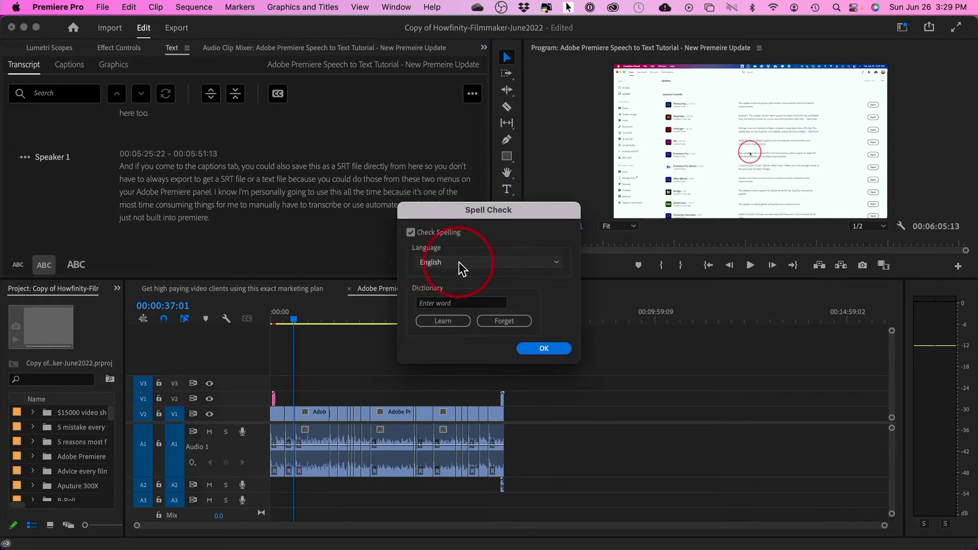
pyautogui.click(531, 350)
pyautogui.click(472, 94)
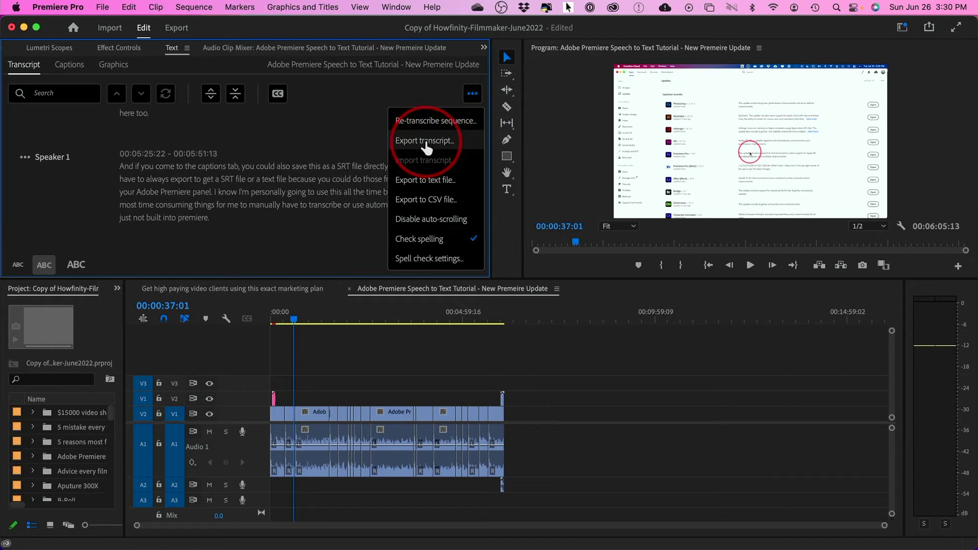
pyautogui.click(471, 96)
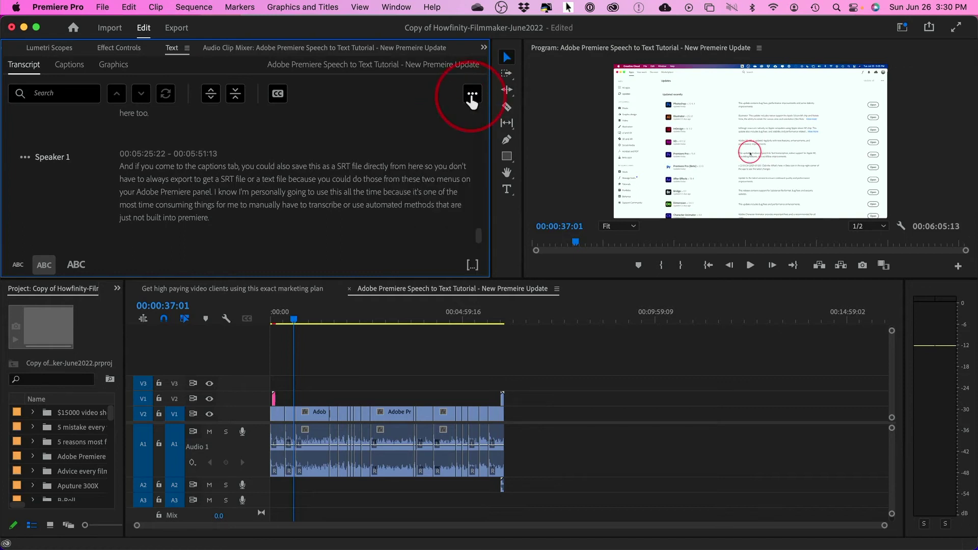
# Create captions from the transcript using the Subtitle default preset, style None, double lines.
pyautogui.click(278, 97)
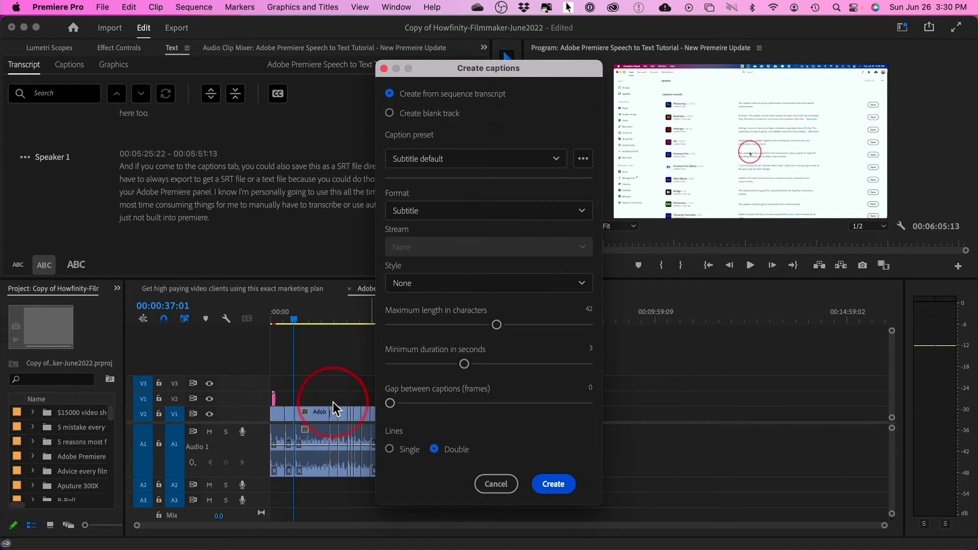
pyautogui.click(427, 170)
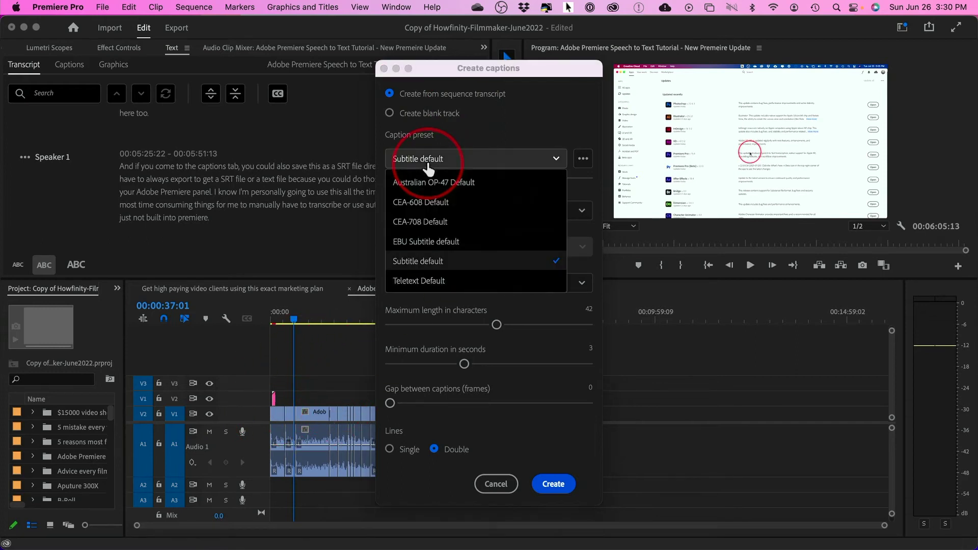
pyautogui.click(425, 261)
pyautogui.click(437, 282)
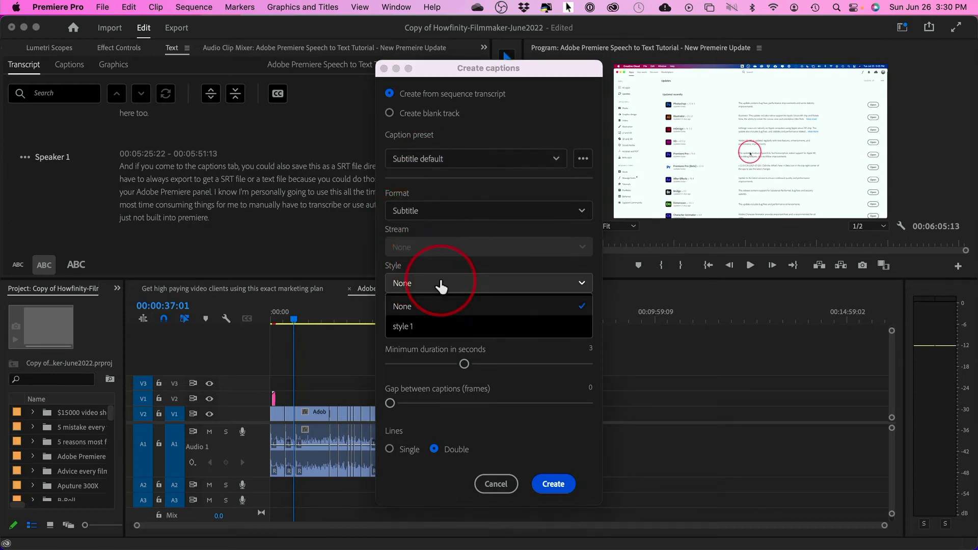
pyautogui.click(407, 307)
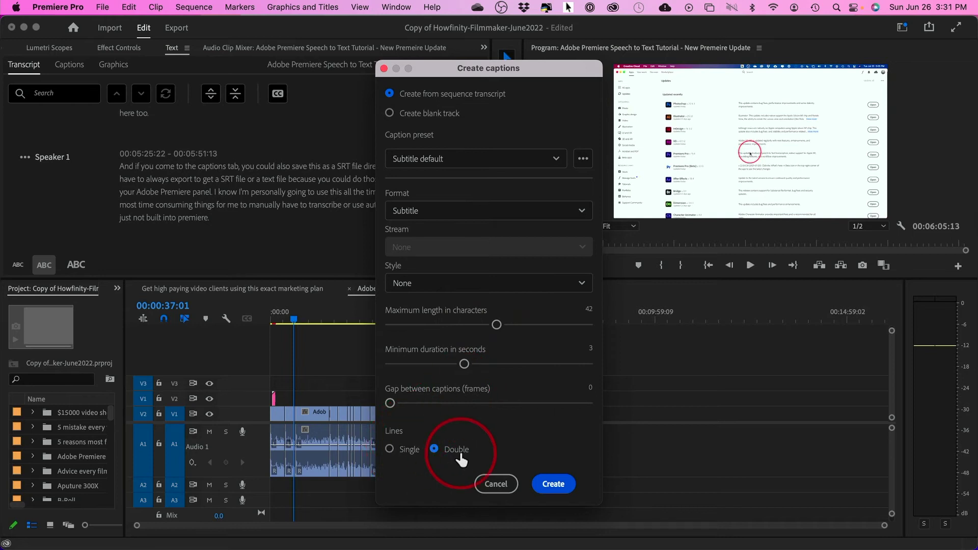
pyautogui.click(548, 485)
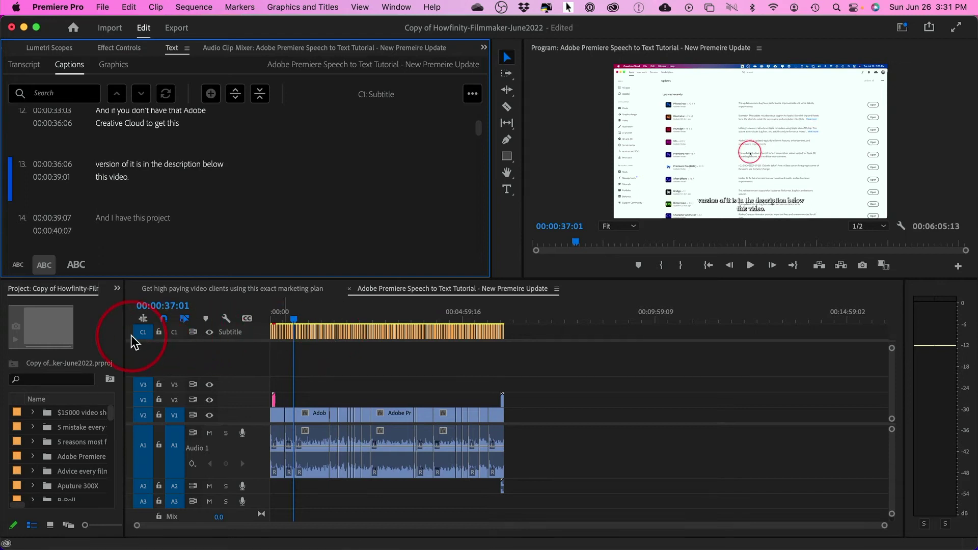
# Toggle the C1 caption track's visibility off and on, then select the caption at 00:28:14.
pyautogui.click(208, 332)
pyautogui.click(208, 332)
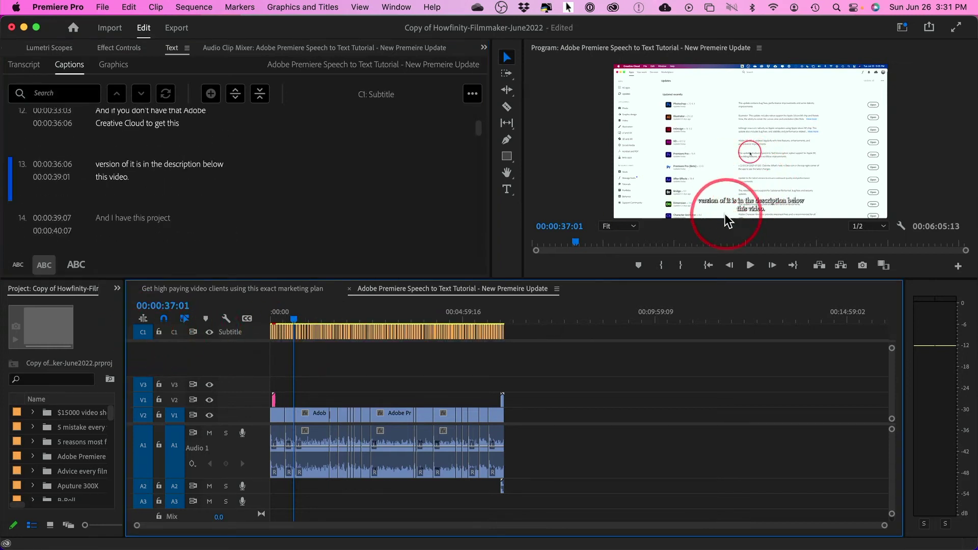
pyautogui.click(293, 337)
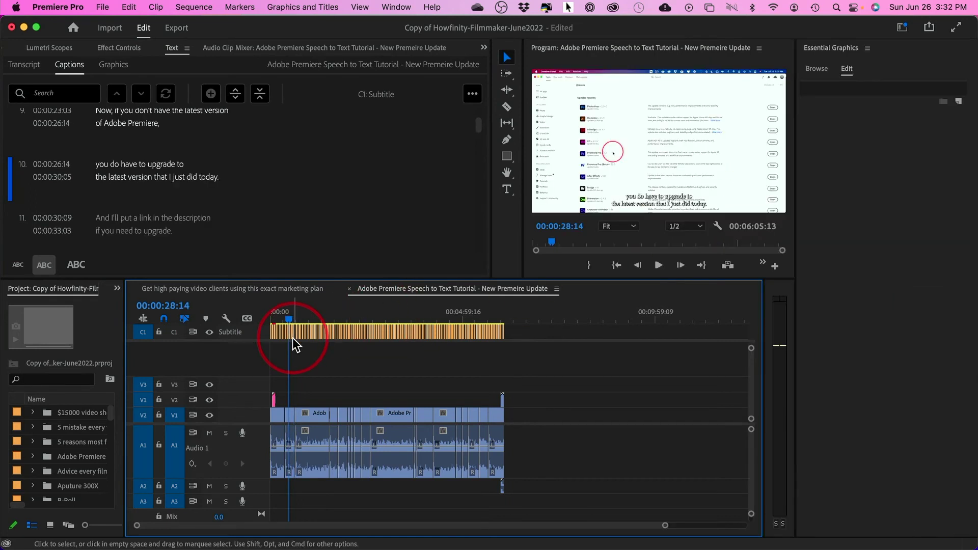
# Turn on a grey 75% opacity background box behind the selected subtitle.
pyautogui.click(288, 335)
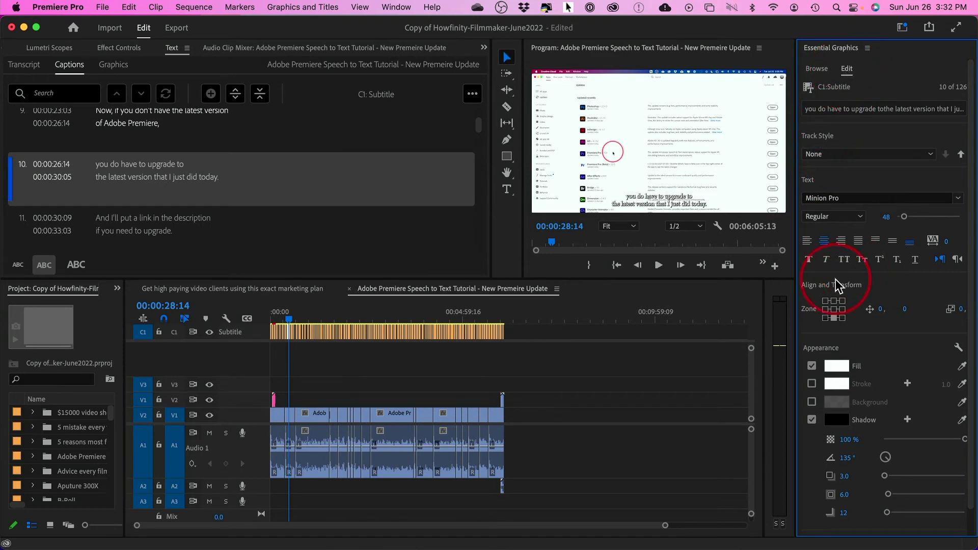
pyautogui.click(812, 401)
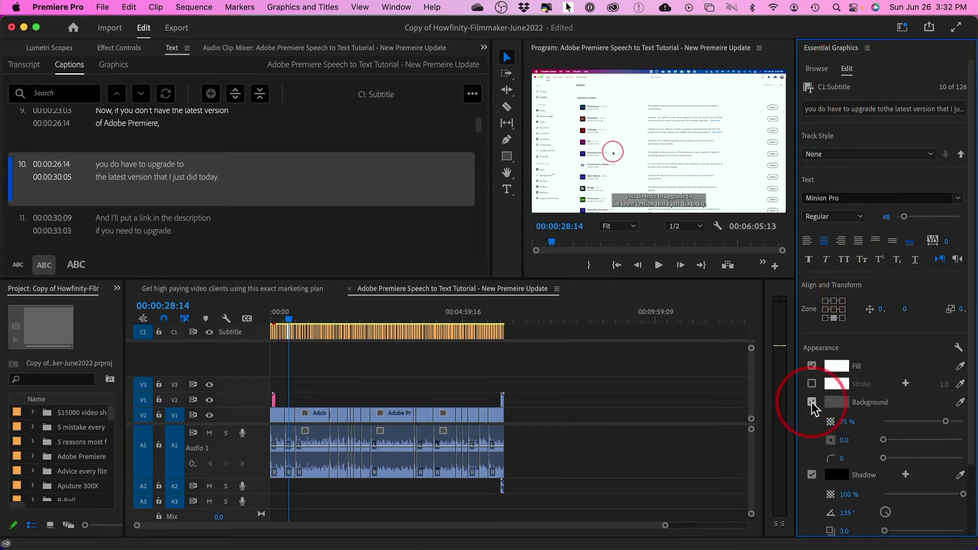
pyautogui.click(811, 402)
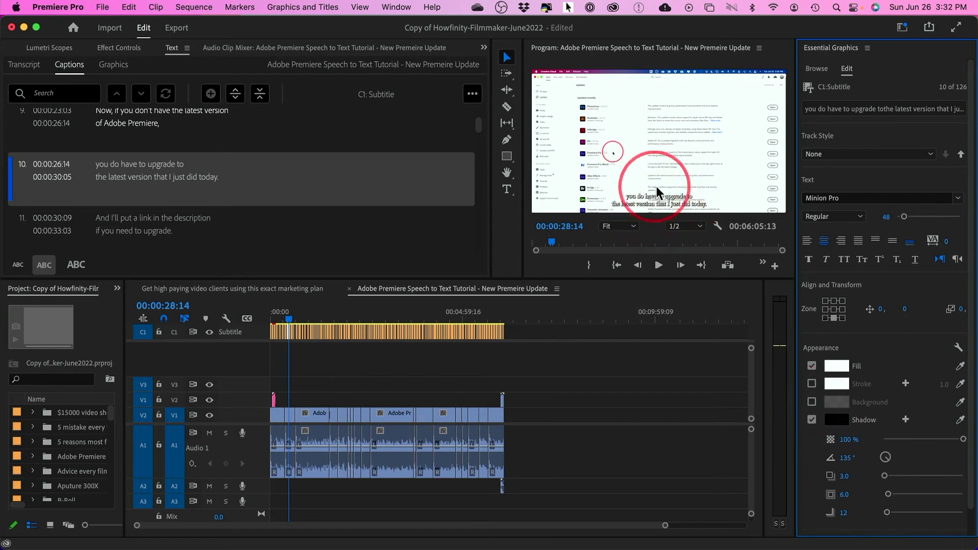
pyautogui.click(811, 402)
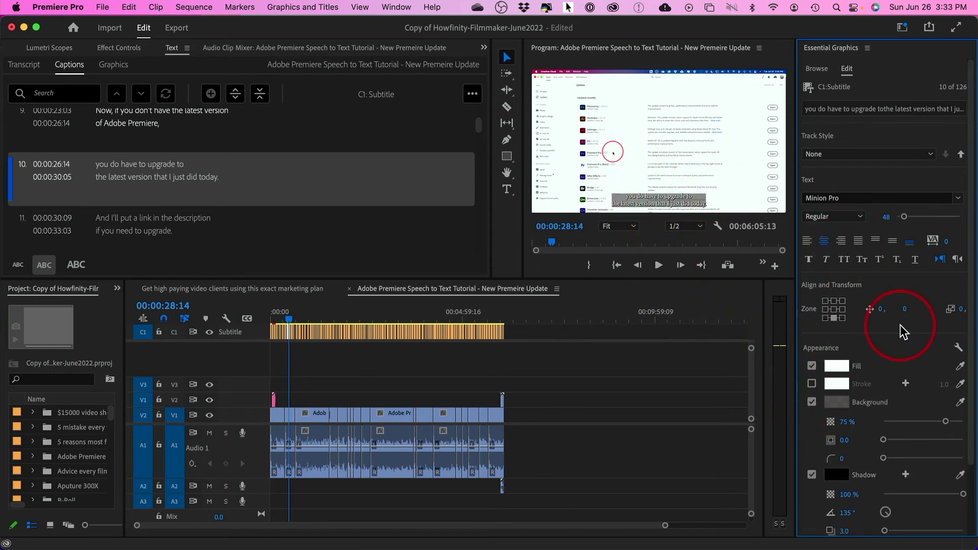
pyautogui.click(873, 154)
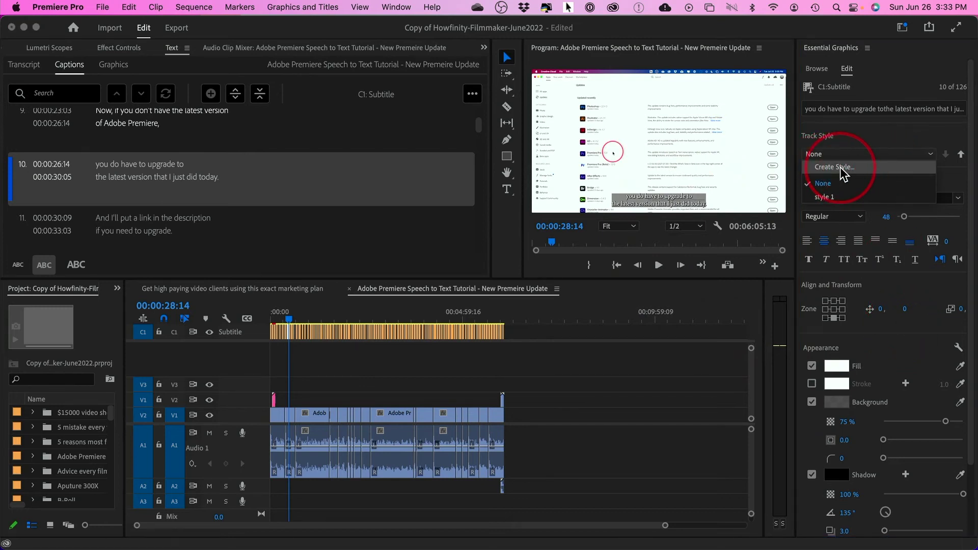
# Apply track style 'style 1' to the subtitle track and scrub to about 00:03:06 to check captions.
pyautogui.click(824, 197)
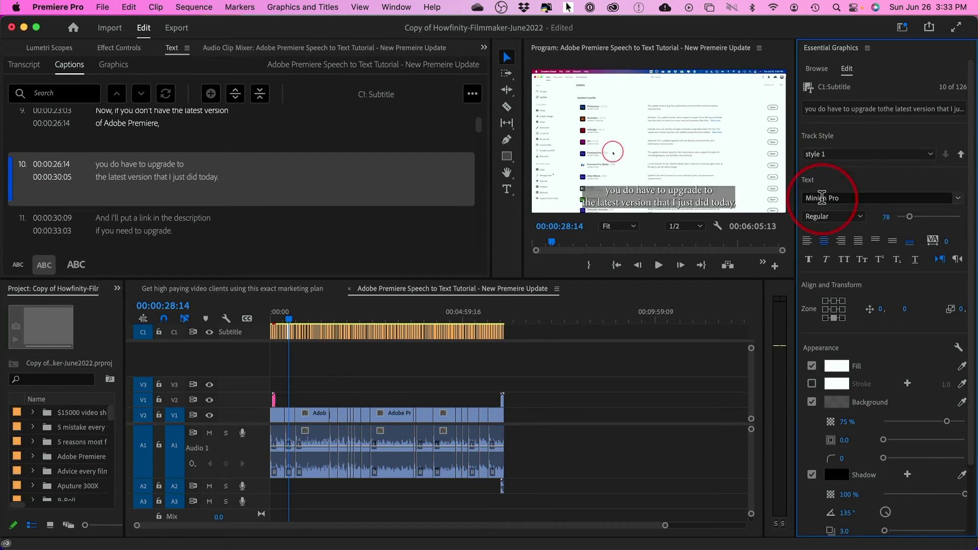
pyautogui.click(819, 159)
pyautogui.click(815, 162)
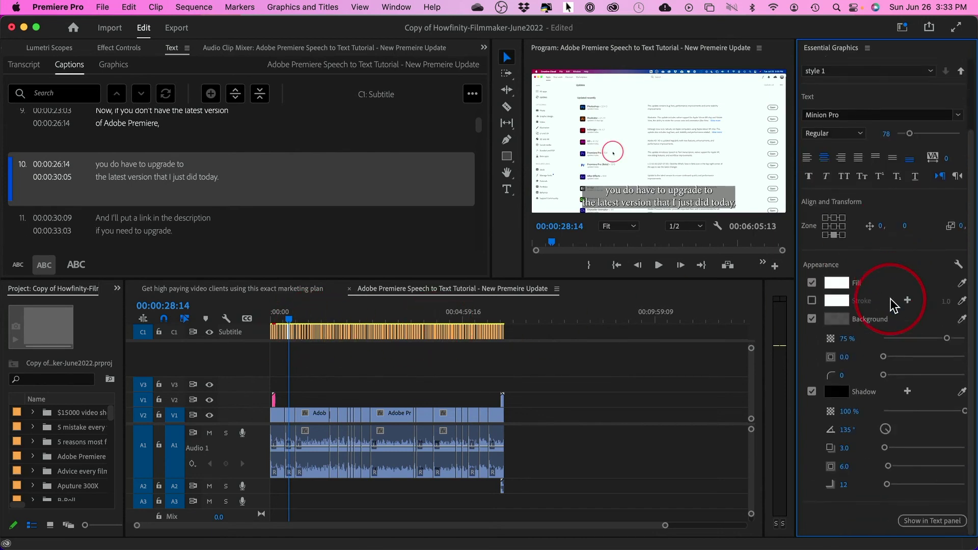
pyautogui.moveTo(369, 321)
pyautogui.mouseDown()
pyautogui.moveTo(413, 322)
pyautogui.moveTo(367, 321)
pyautogui.moveTo(382, 322)
pyautogui.mouseUp()
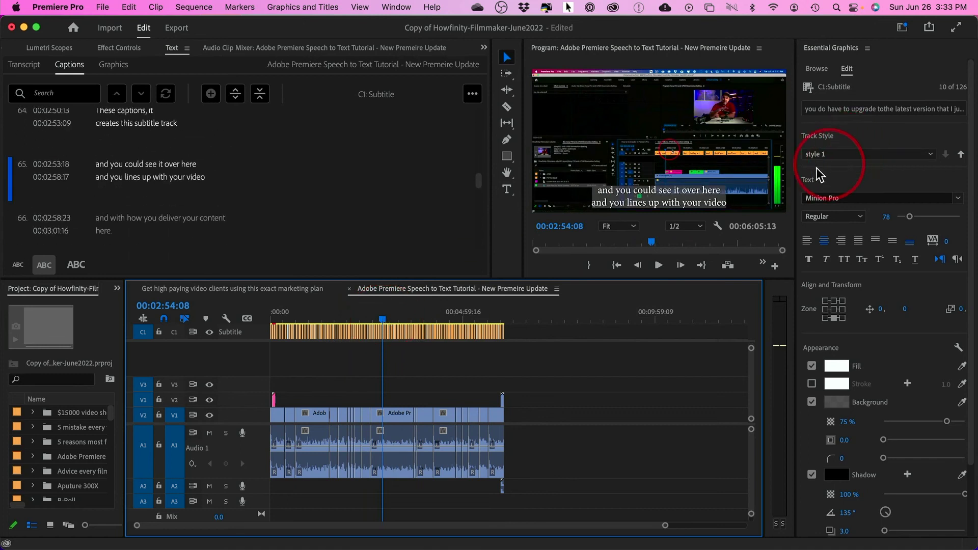
pyautogui.moveTo(382, 318); pyautogui.dragTo(359, 326)
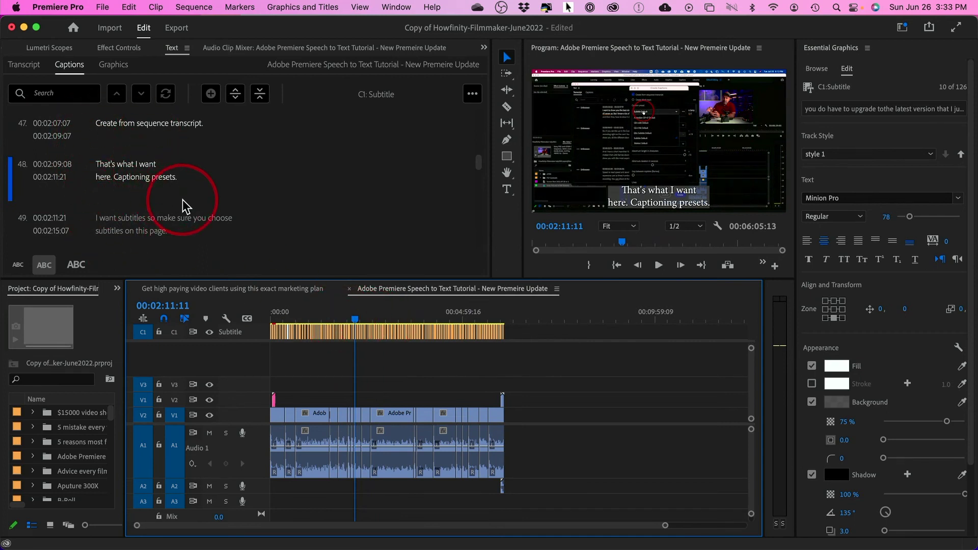
# Export the transcript as a text file saved in the Documents folder.
pyautogui.click(24, 64)
pyautogui.click(472, 97)
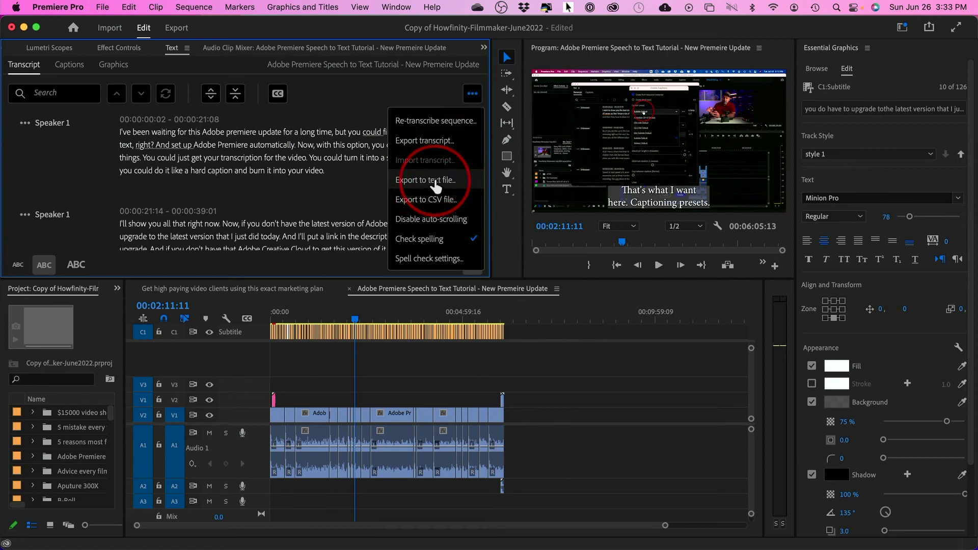
pyautogui.click(426, 180)
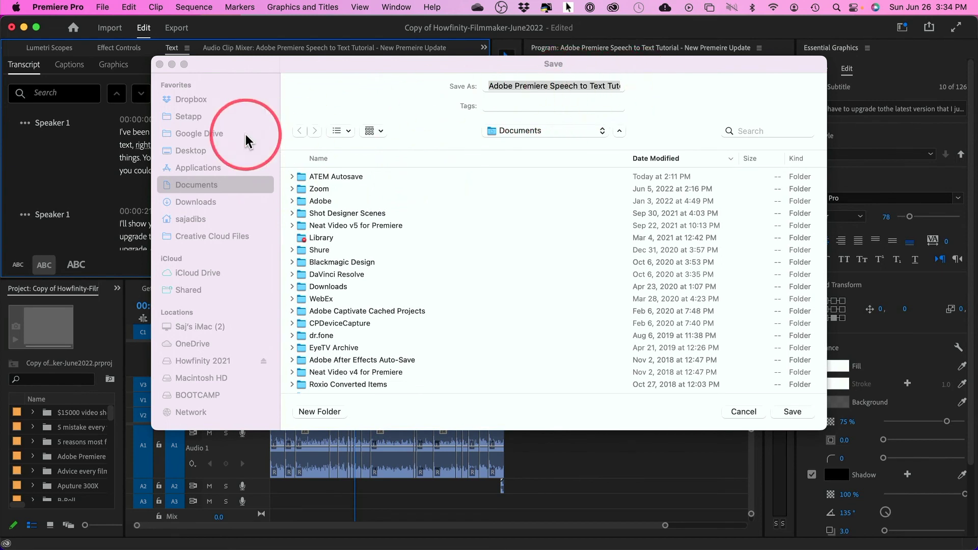
pyautogui.click(790, 412)
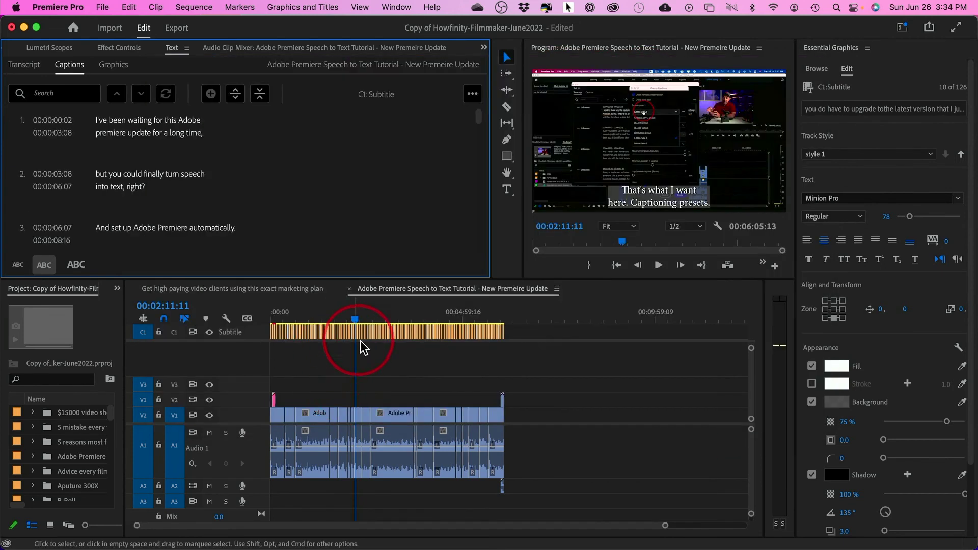
# Hide and re-show the C1 subtitle track, then review the caption export settings and cancel.
pyautogui.click(209, 333)
pyautogui.click(209, 332)
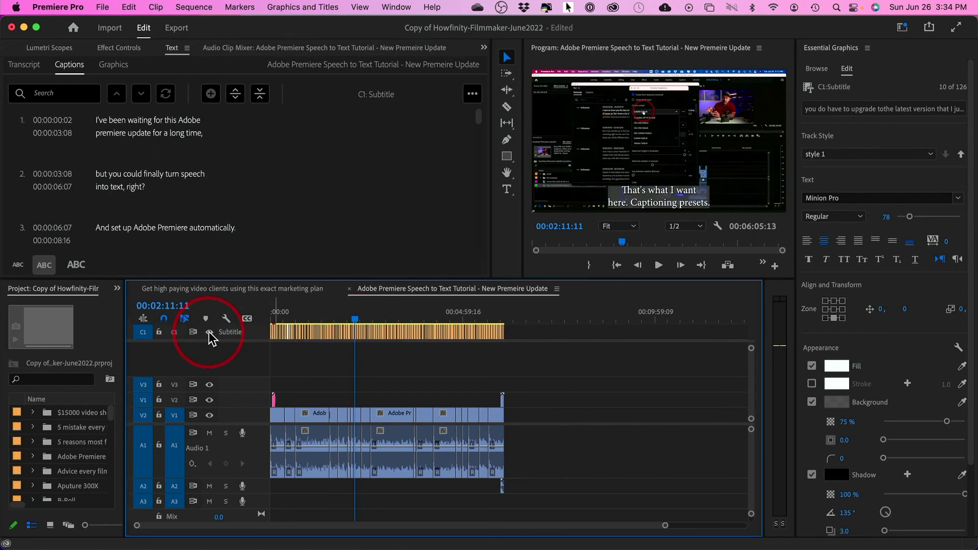
pyautogui.click(104, 7)
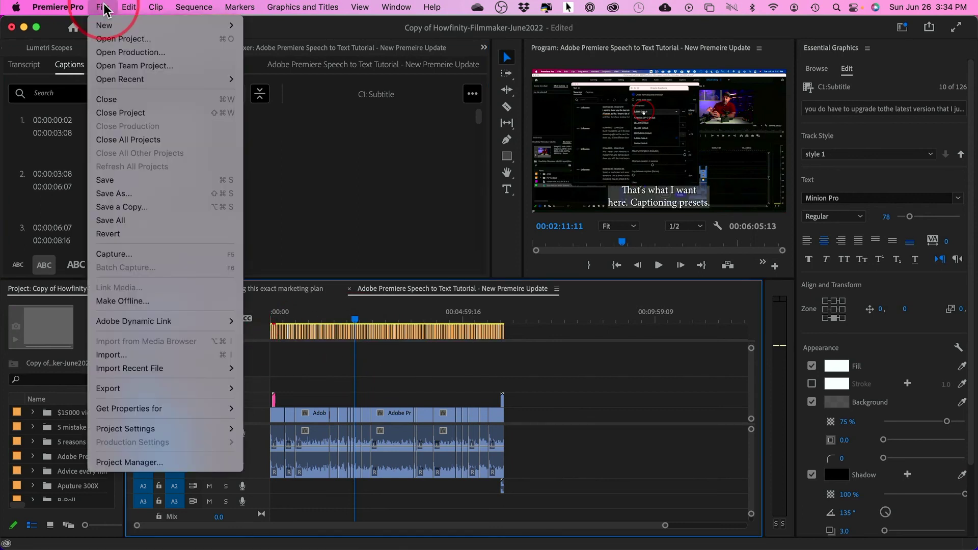
pyautogui.click(194, 388)
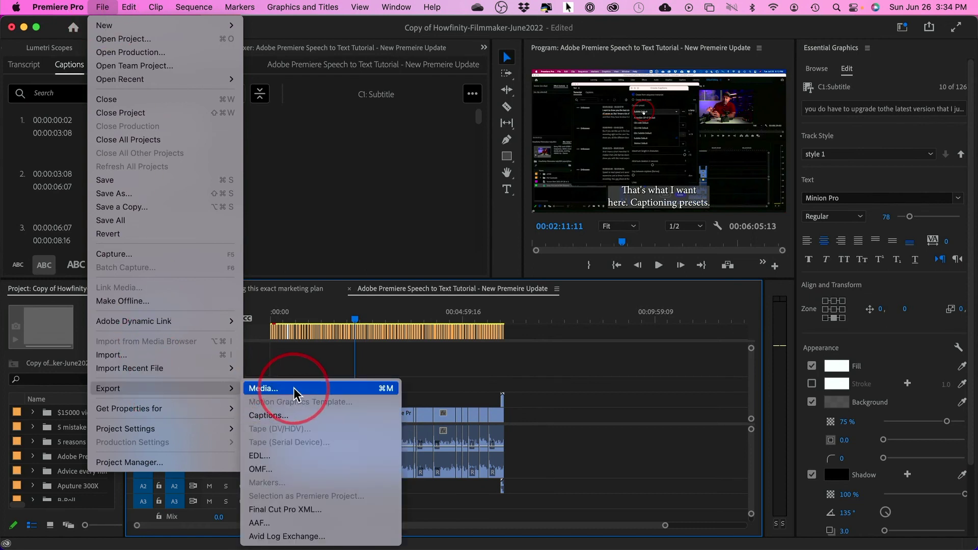
pyautogui.click(291, 416)
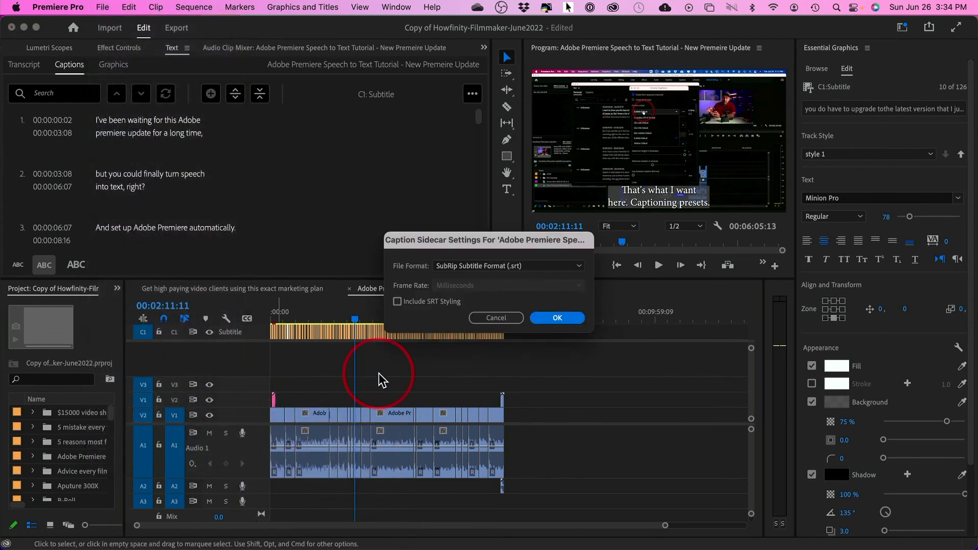
pyautogui.click(497, 318)
# Go to File > Export > Media for the media export settings.
pyautogui.click(101, 7)
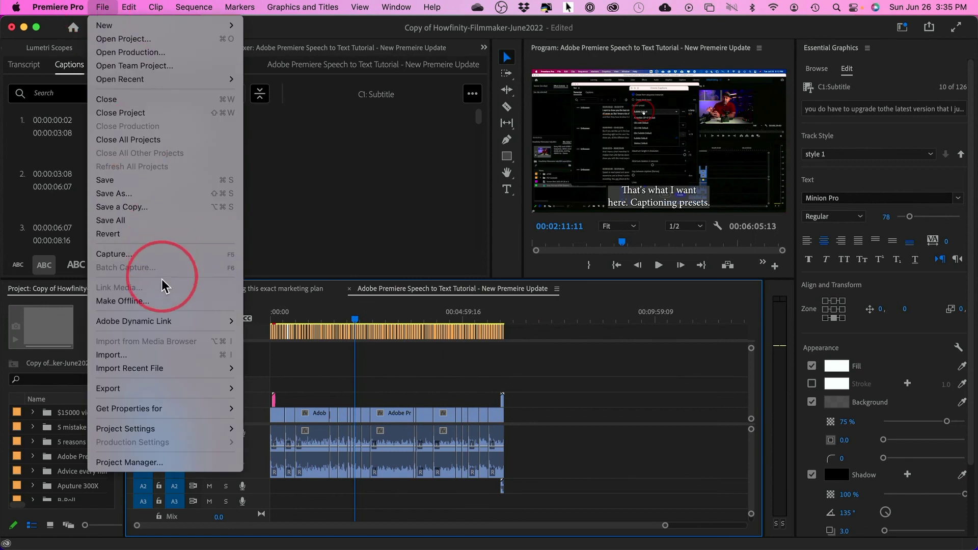
pyautogui.moveTo(173, 388)
pyautogui.click(254, 389)
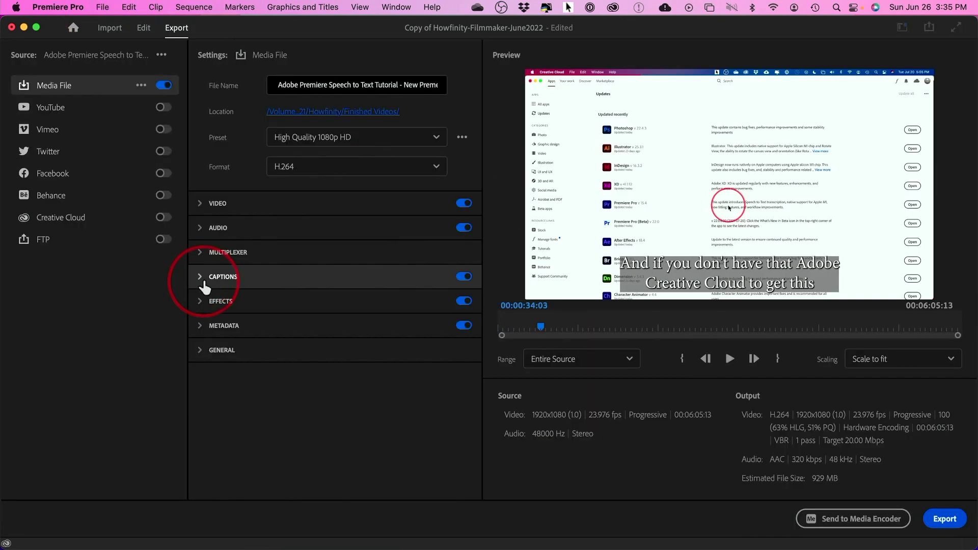
# Expand the Captions section and set Export Options to Create Sidecar File (SRT).
pyautogui.click(203, 279)
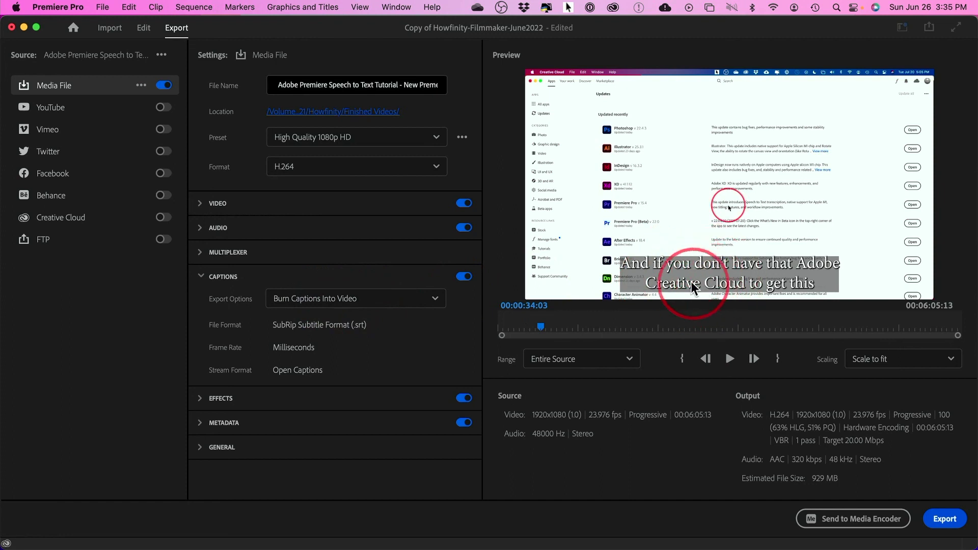
pyautogui.click(366, 304)
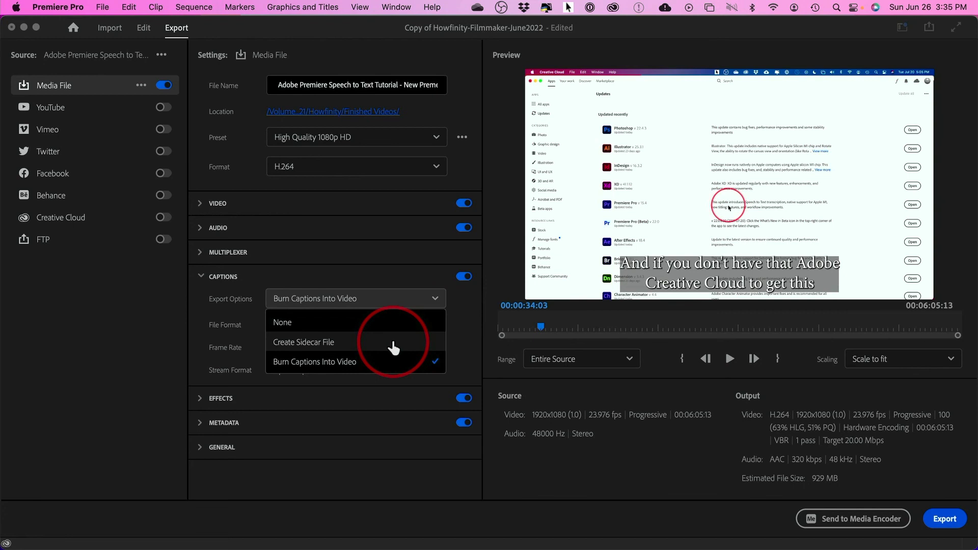
pyautogui.click(313, 344)
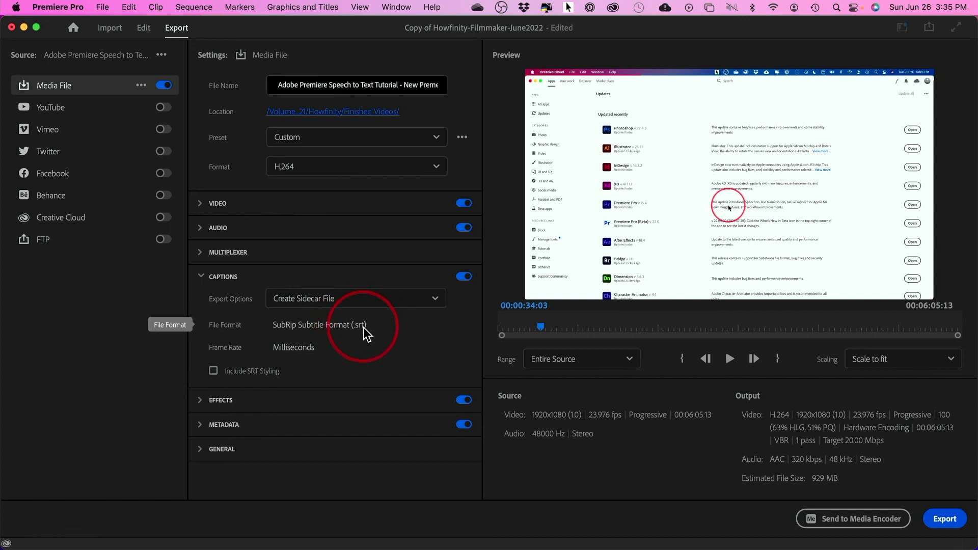
# Switch captions to Burn Captions Into Video, then turn caption export off entirely.
pyautogui.click(310, 309)
pyautogui.click(312, 359)
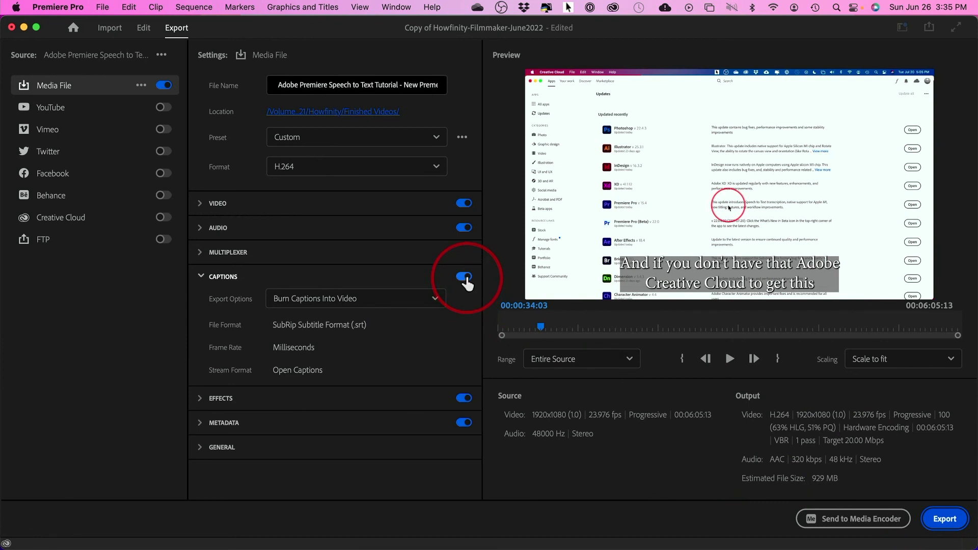
pyautogui.click(461, 278)
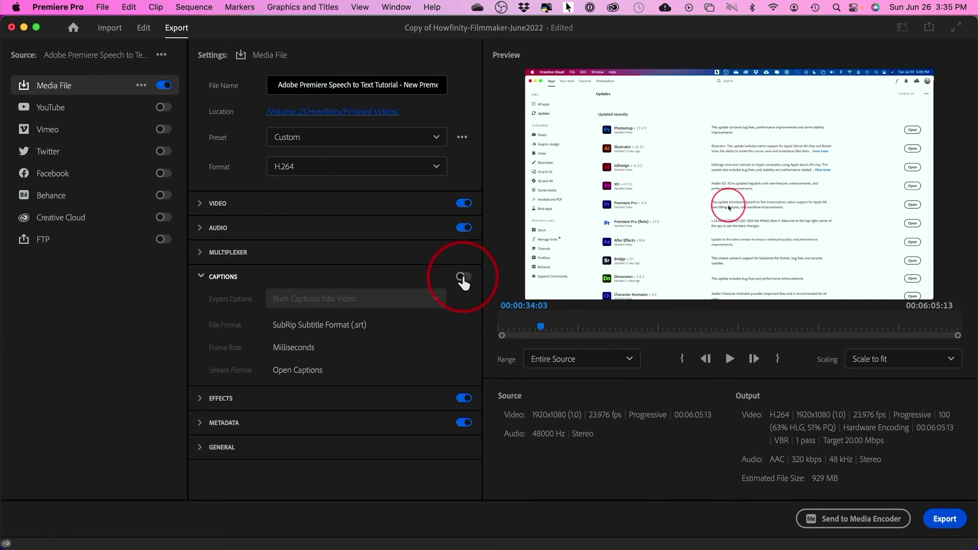